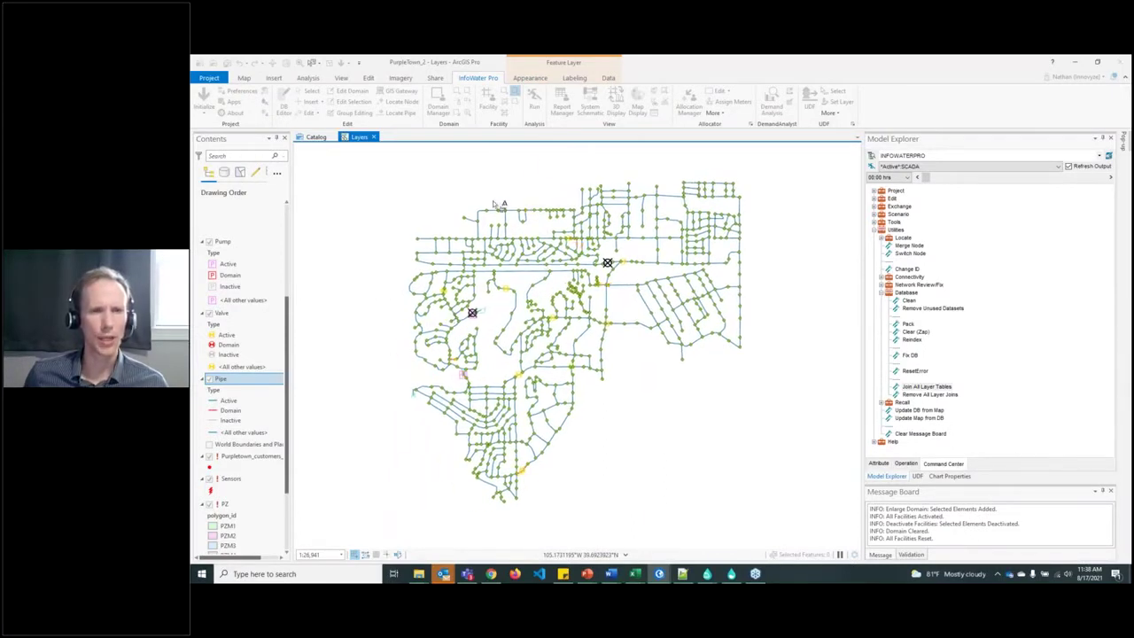
Step: Switch to the YLWD2 project window and maximize it
click(929, 395)
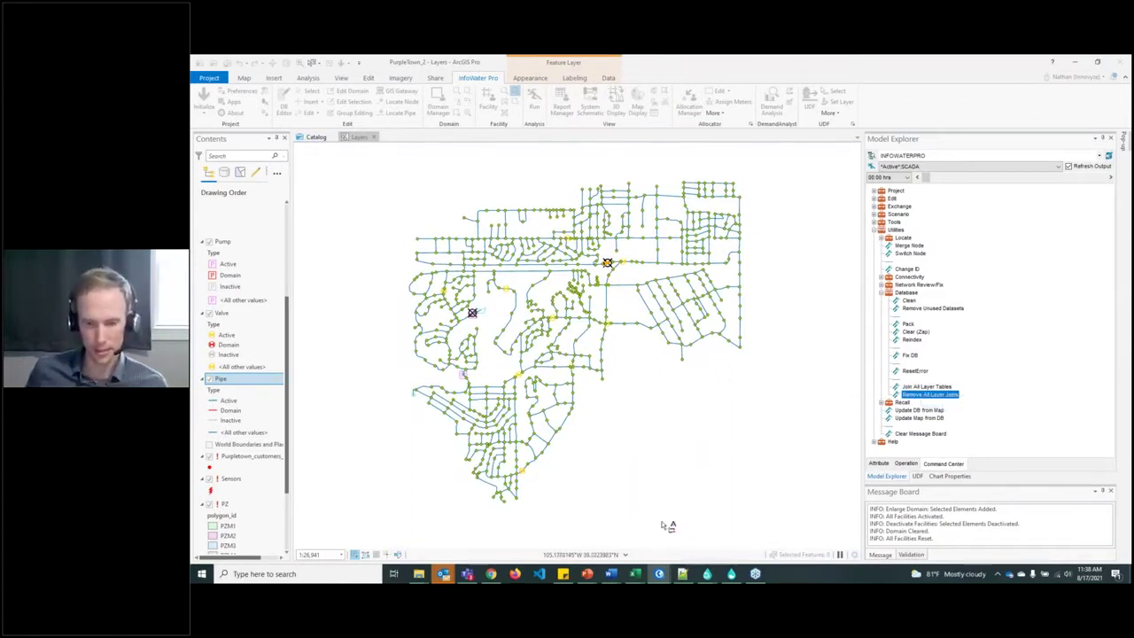
click(659, 574)
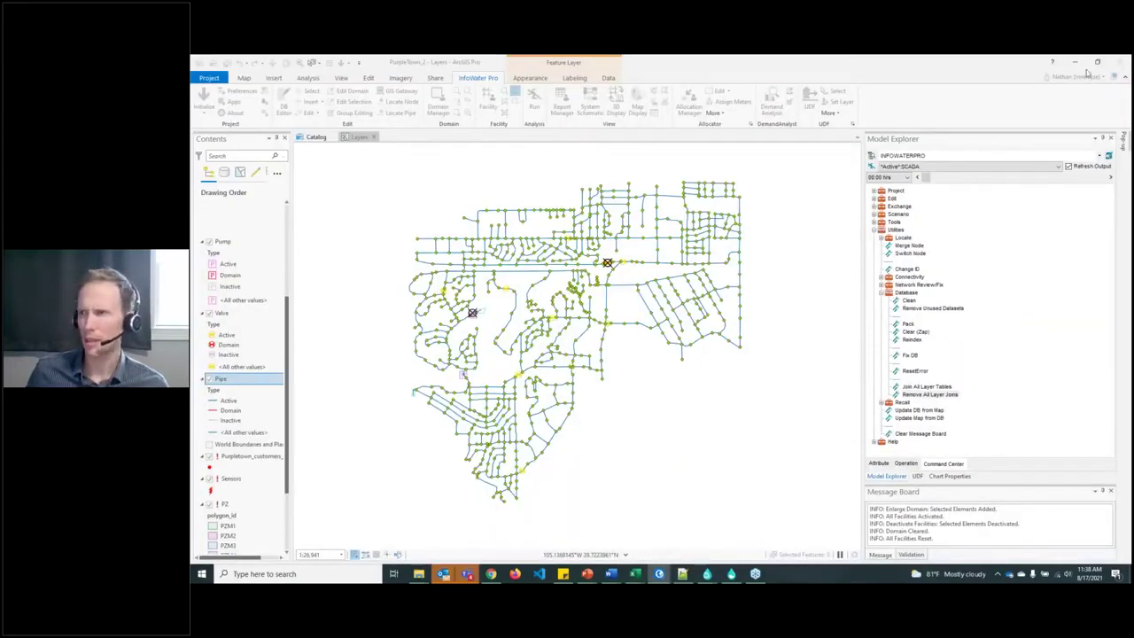
key(alt+Tab)
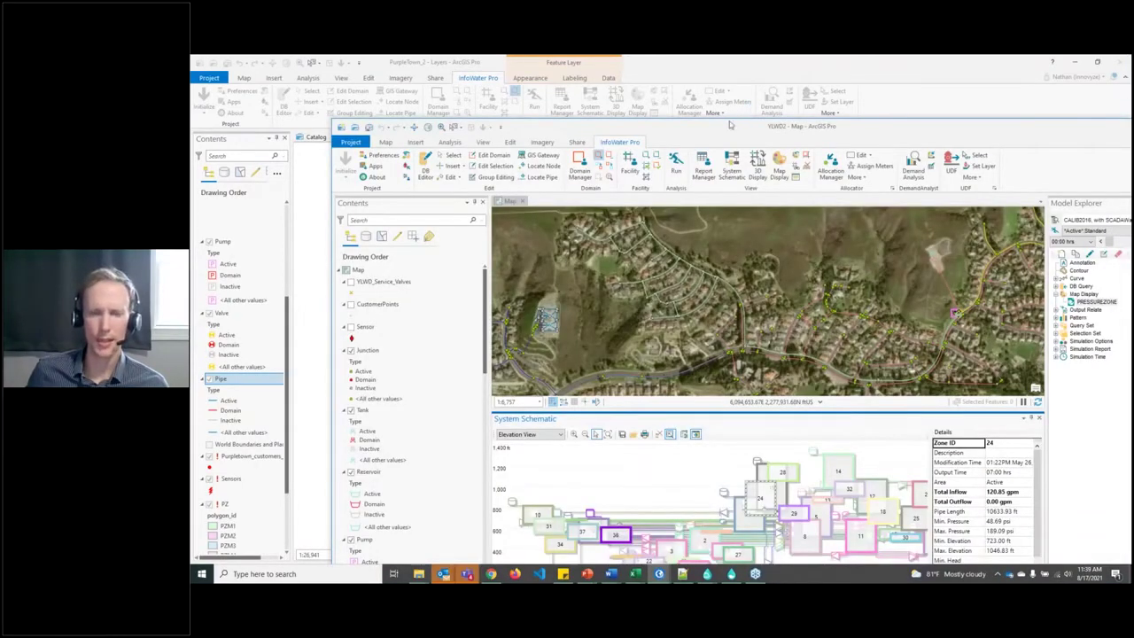
drag(700, 119, 647, 56)
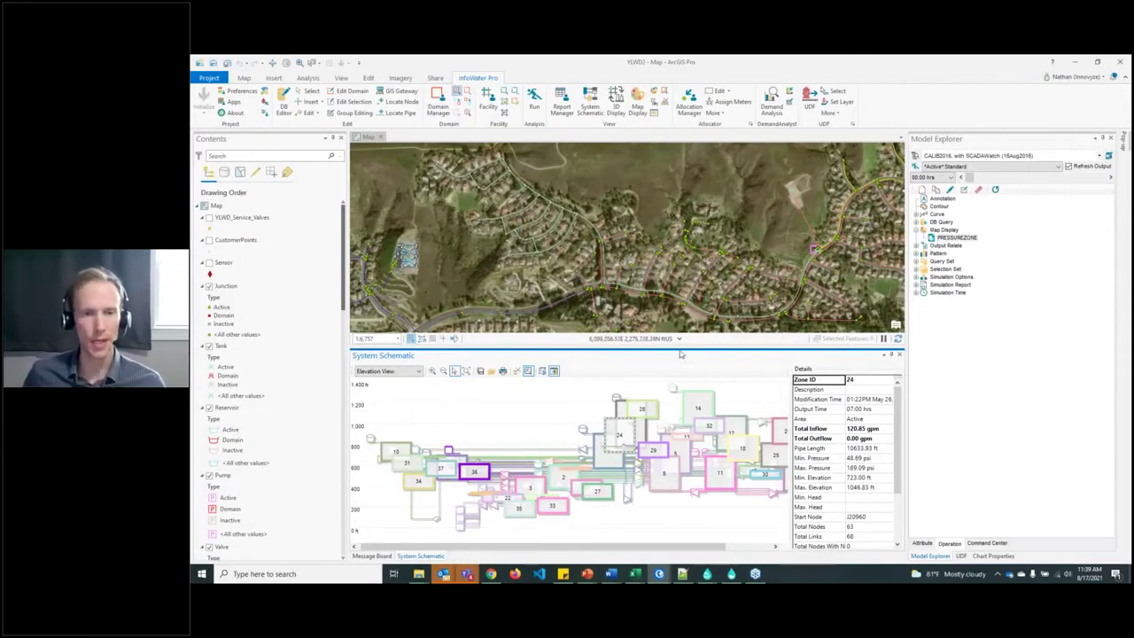
Step: Undock the System Schematic and show pressure zone 14 from its elevation view on the map
scroll(638, 288, down, 5)
scroll(635, 289, up, 5)
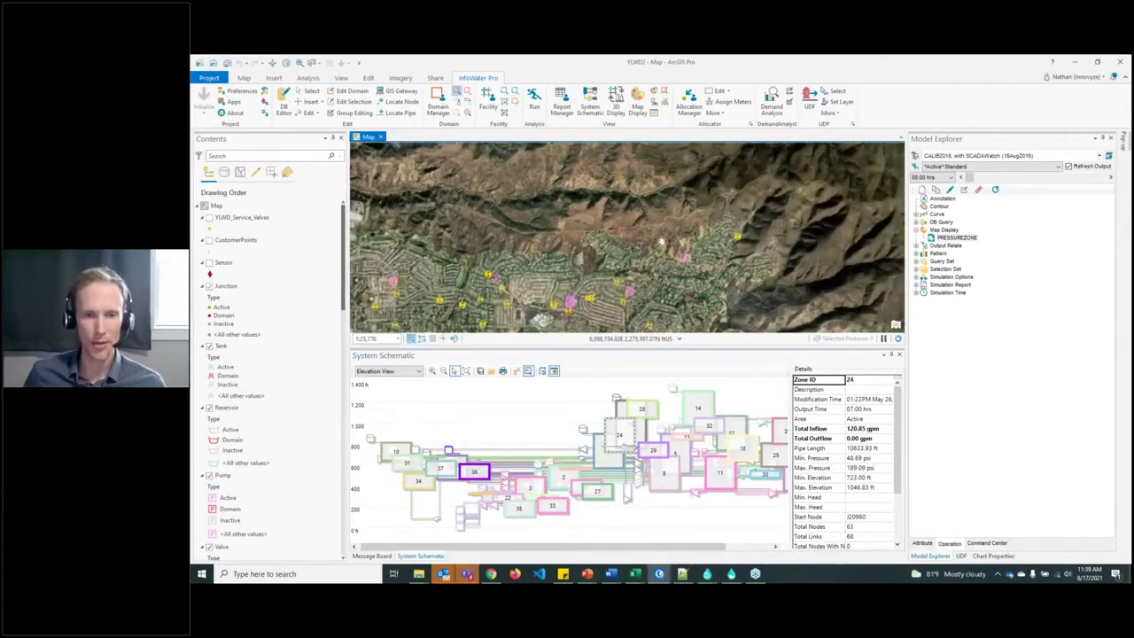
scroll(698, 242, down, 3)
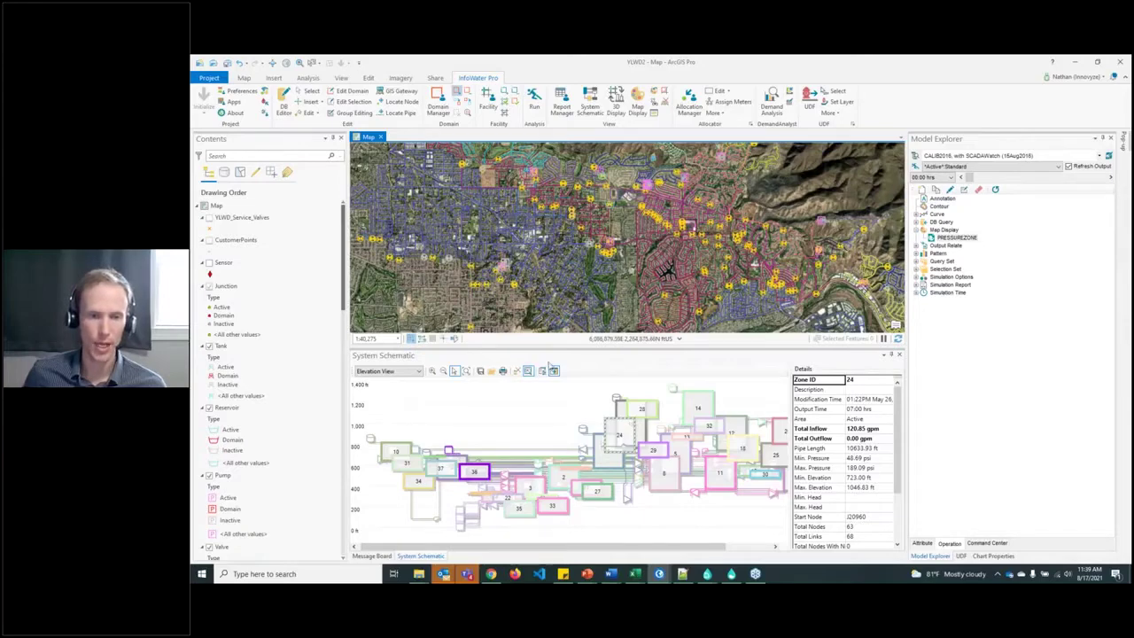
drag(553, 358, 608, 381)
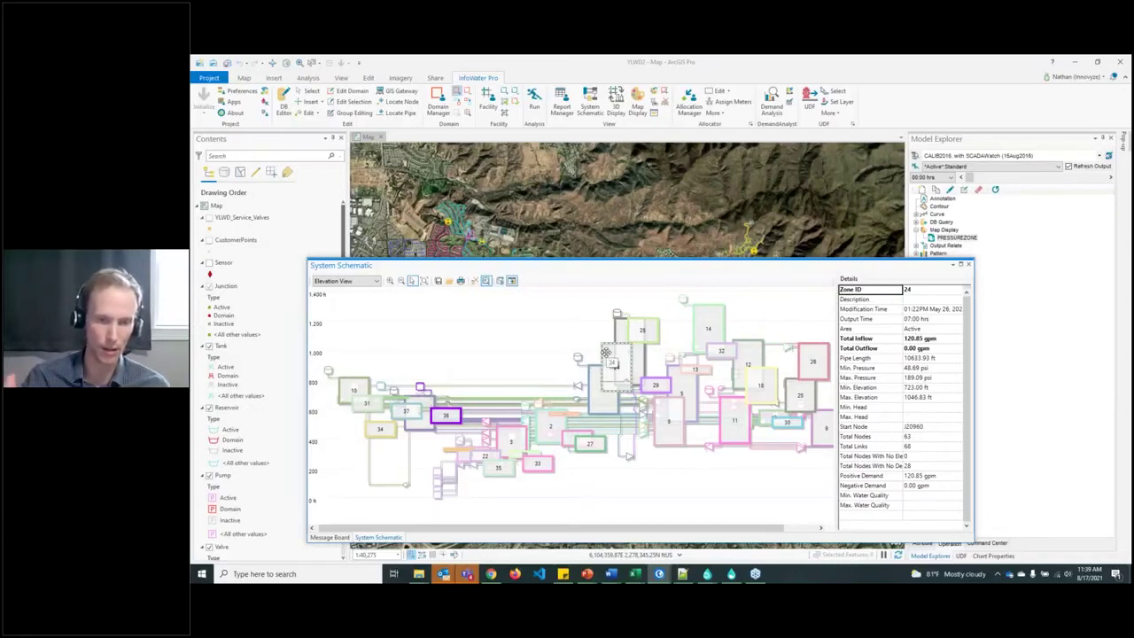
click(709, 331)
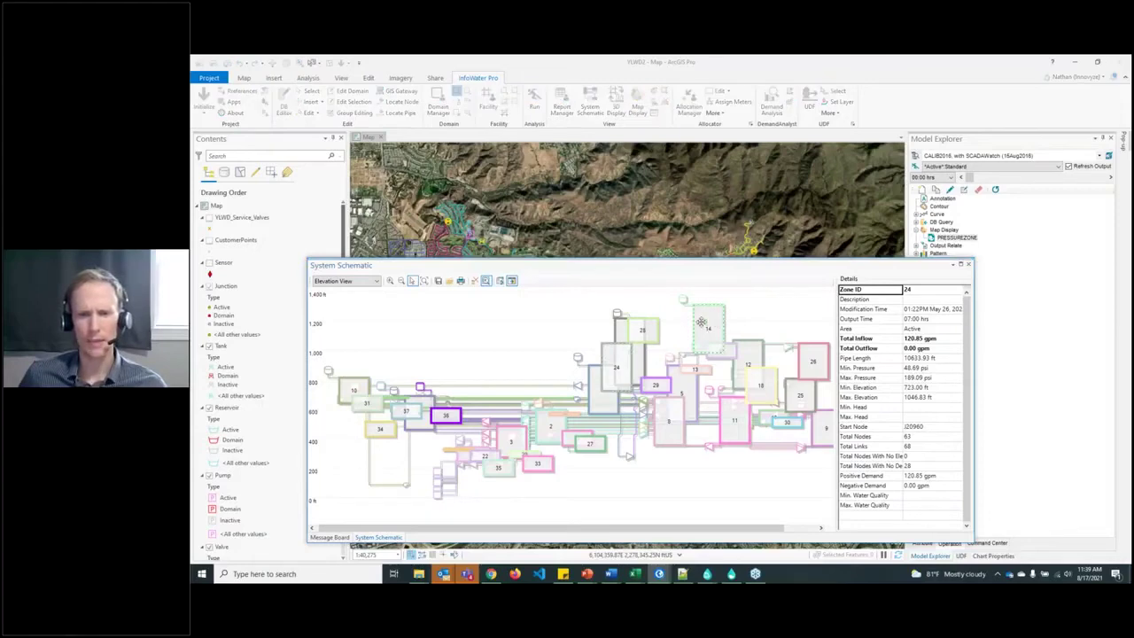
drag(679, 269, 650, 549)
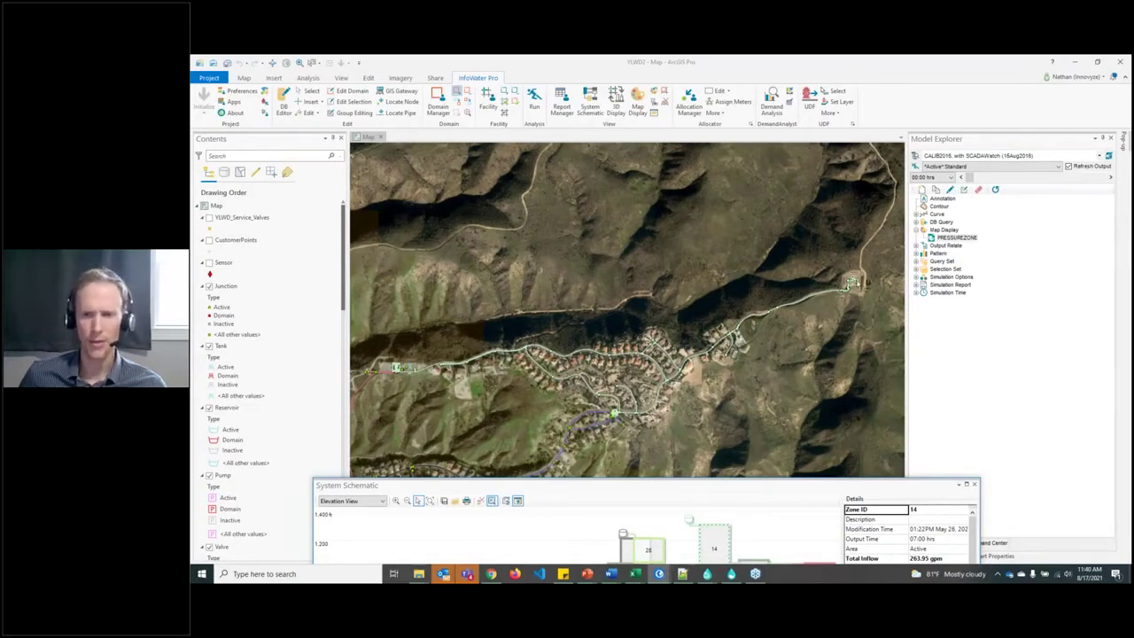
Step: Locate zone 14's Hidden Hills Reservoir tank from the schematic and examine its site and surroundings on the map
drag(663, 485, 658, 477)
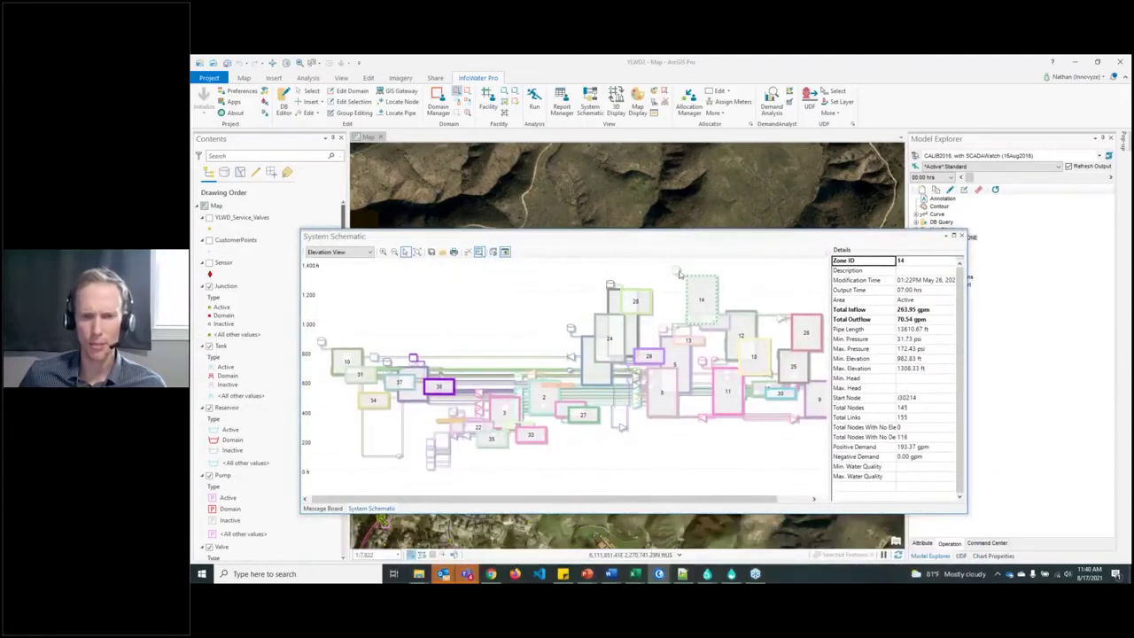
click(706, 317)
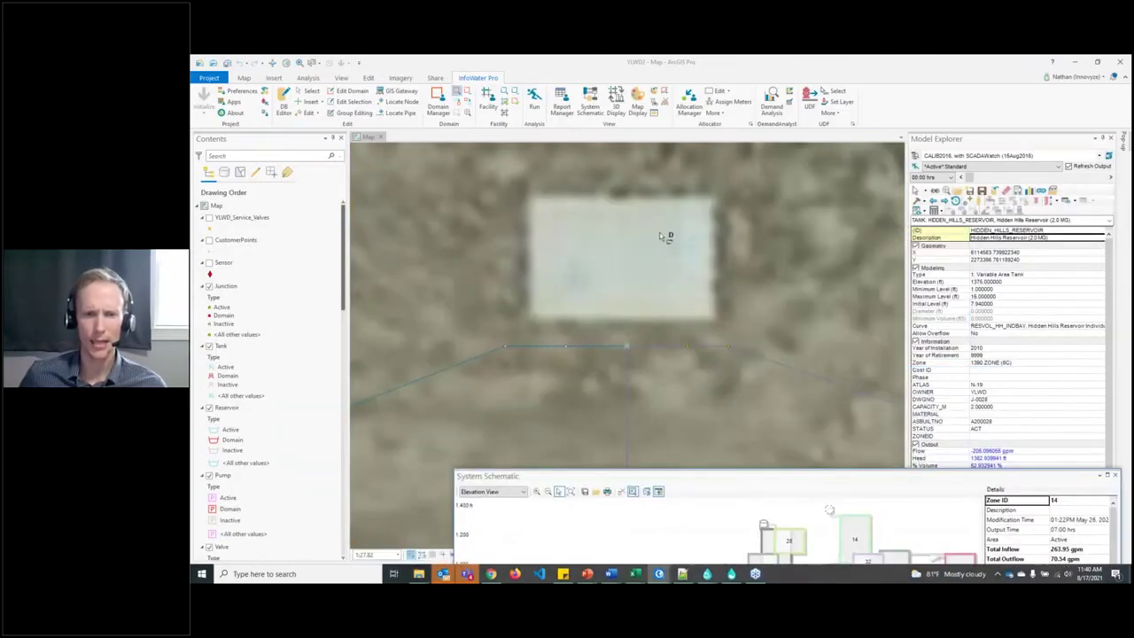
scroll(653, 289, down, 3)
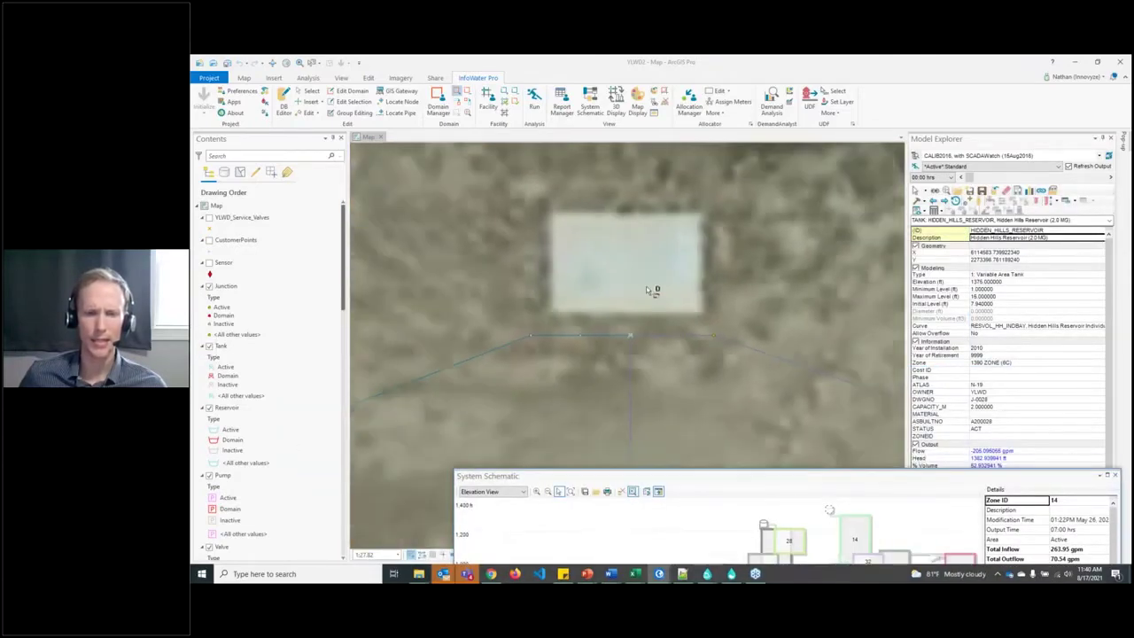
scroll(626, 282, down, 4)
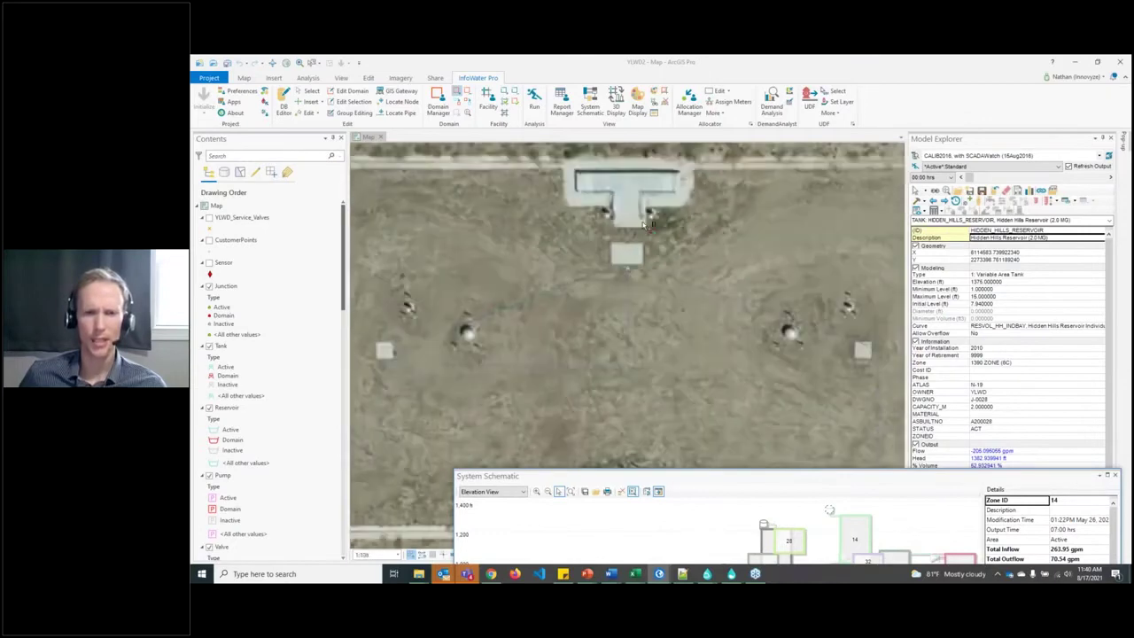
scroll(625, 221, down, 4)
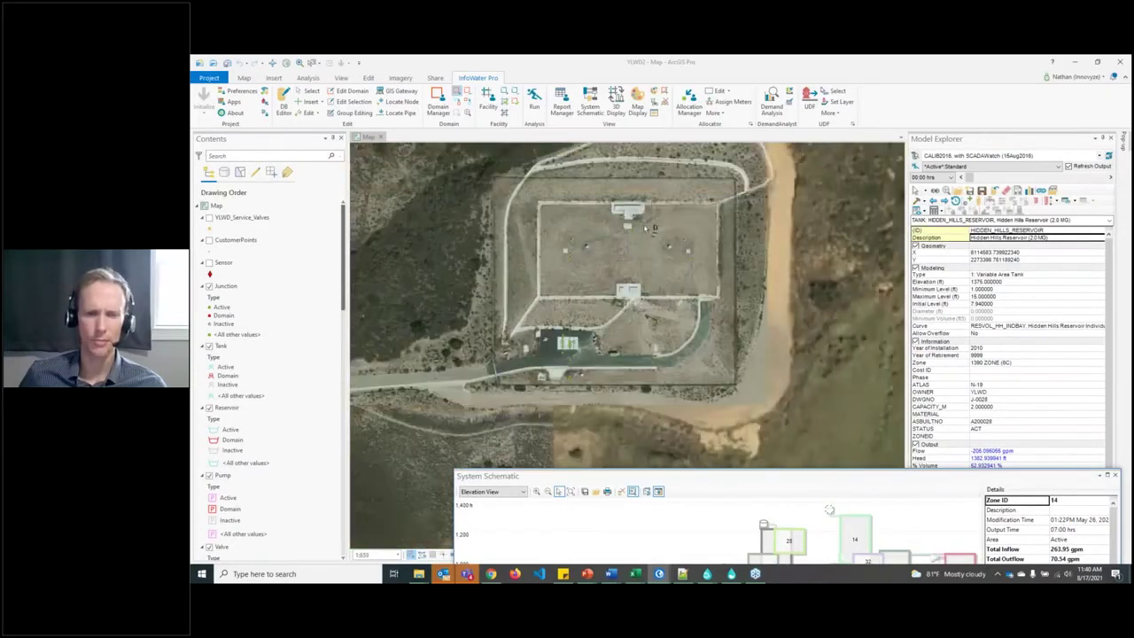
scroll(624, 233, down, 4)
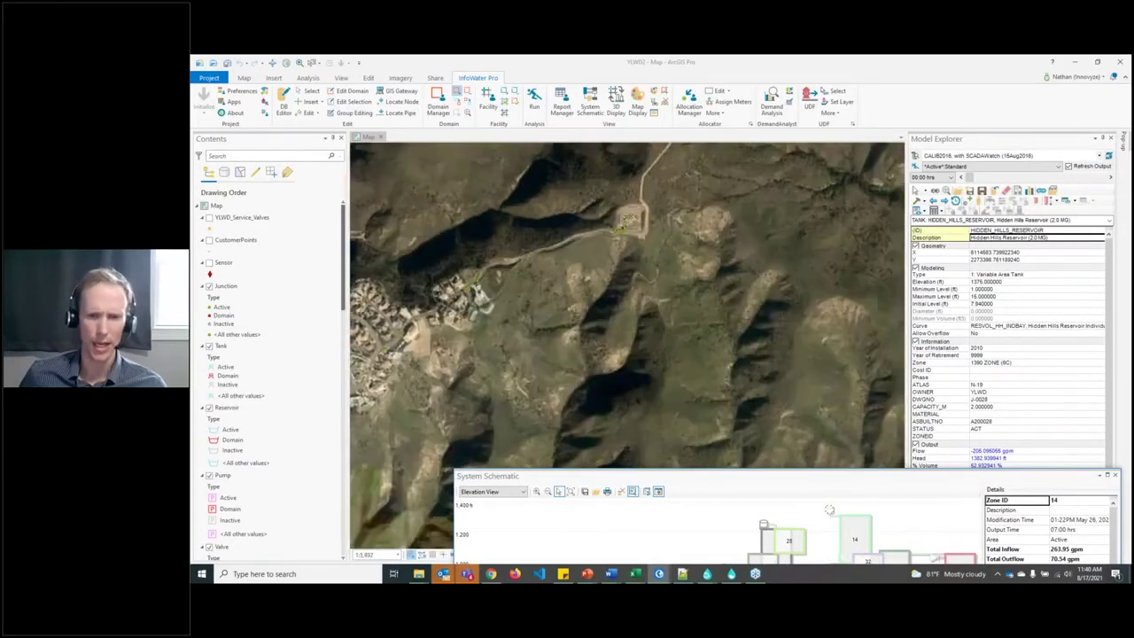
Step: Enlarge the System Schematic and review zone 14's minimum and maximum pressure, start node and positive demand
drag(698, 478, 556, 209)
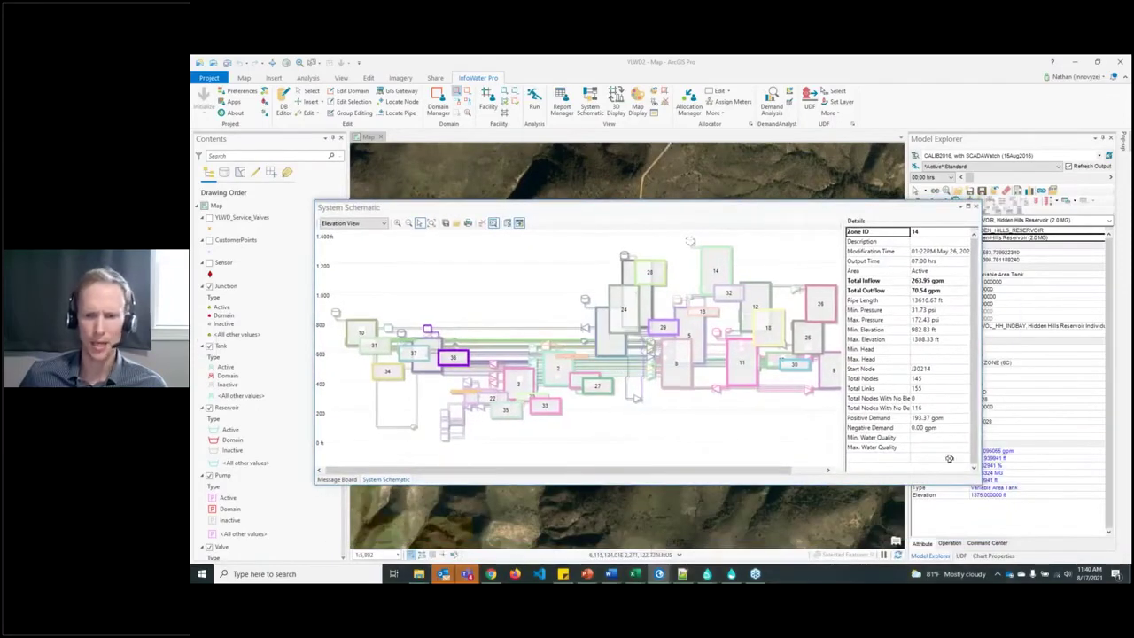
drag(977, 482, 1048, 536)
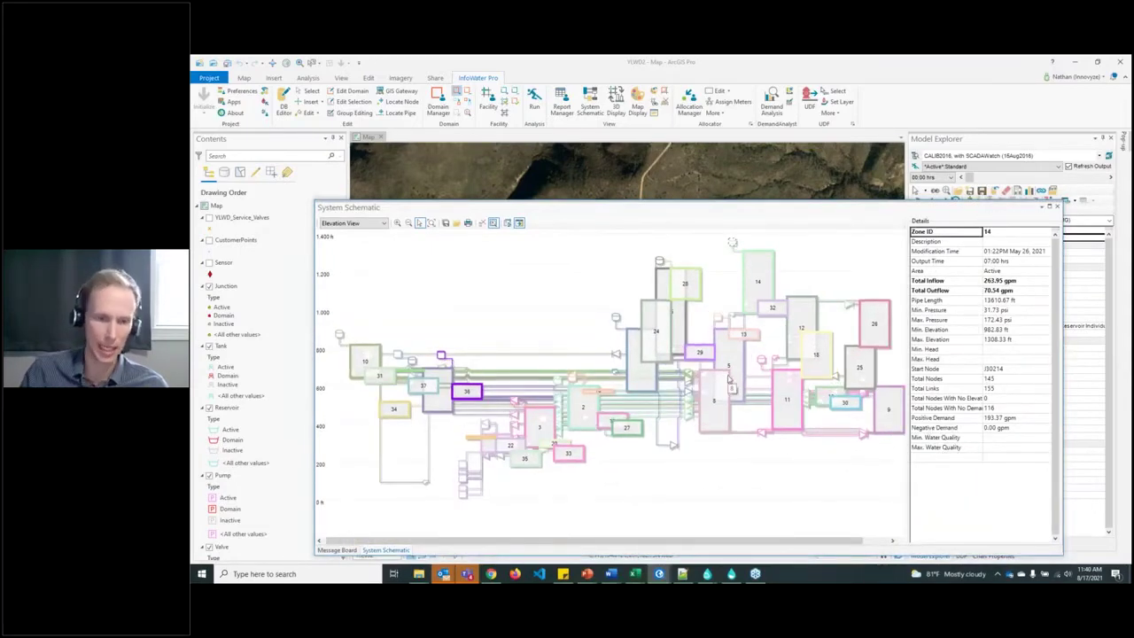
click(978, 312)
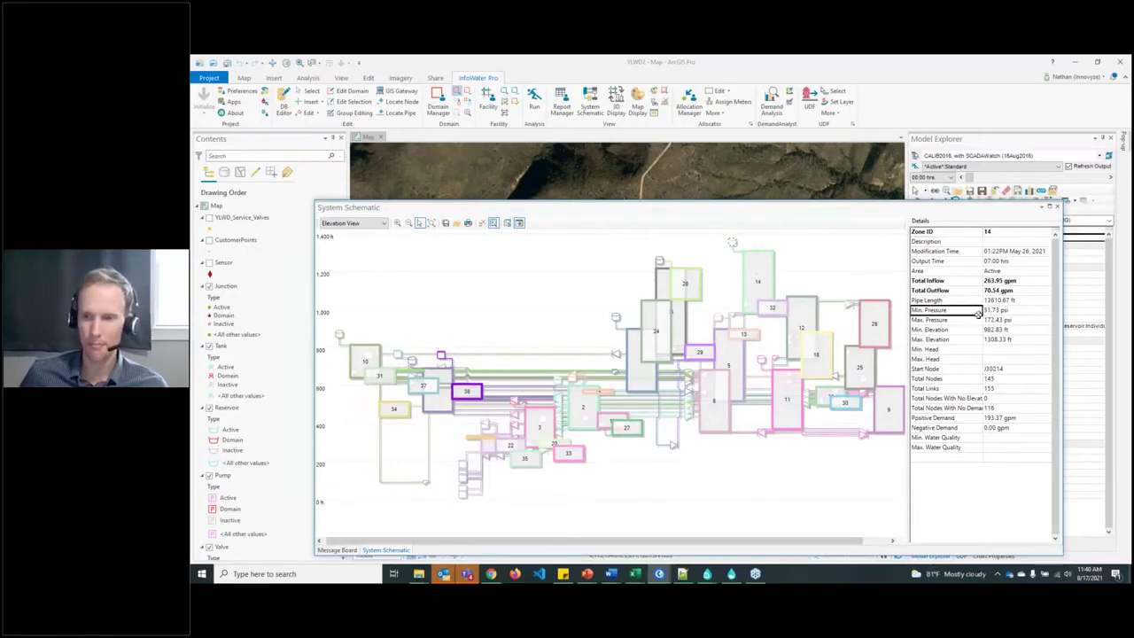
click(995, 319)
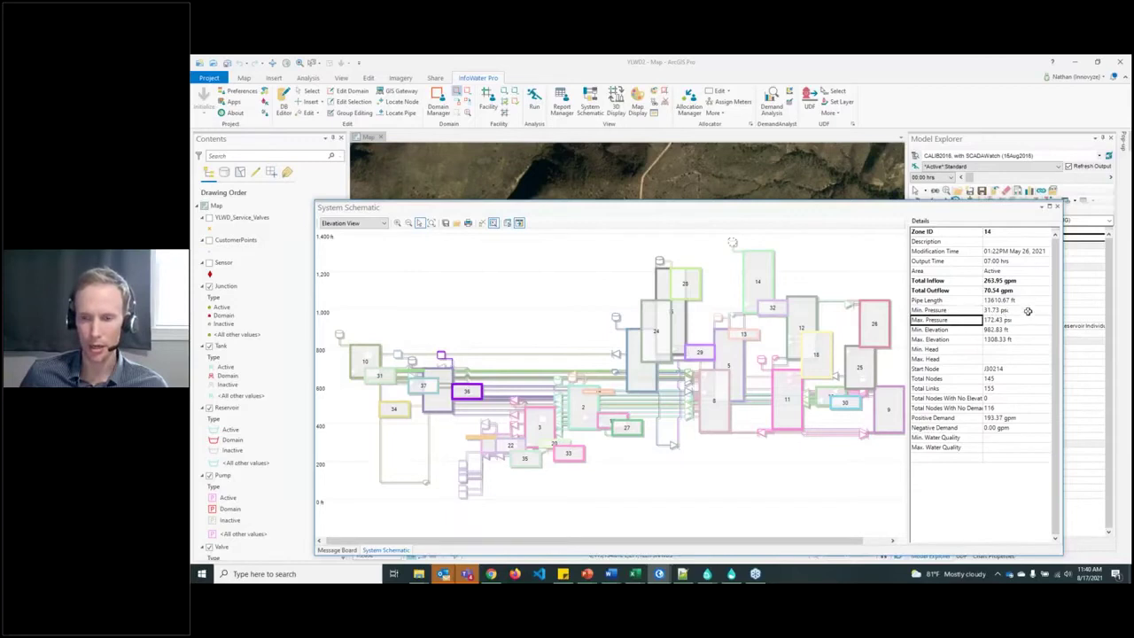
click(953, 369)
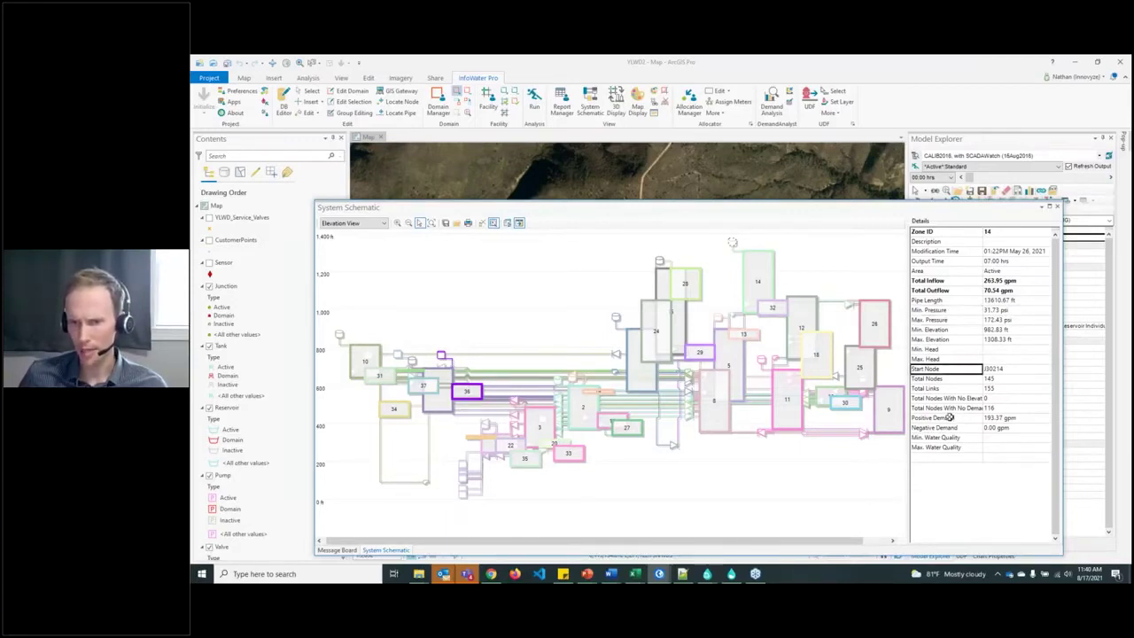
click(950, 419)
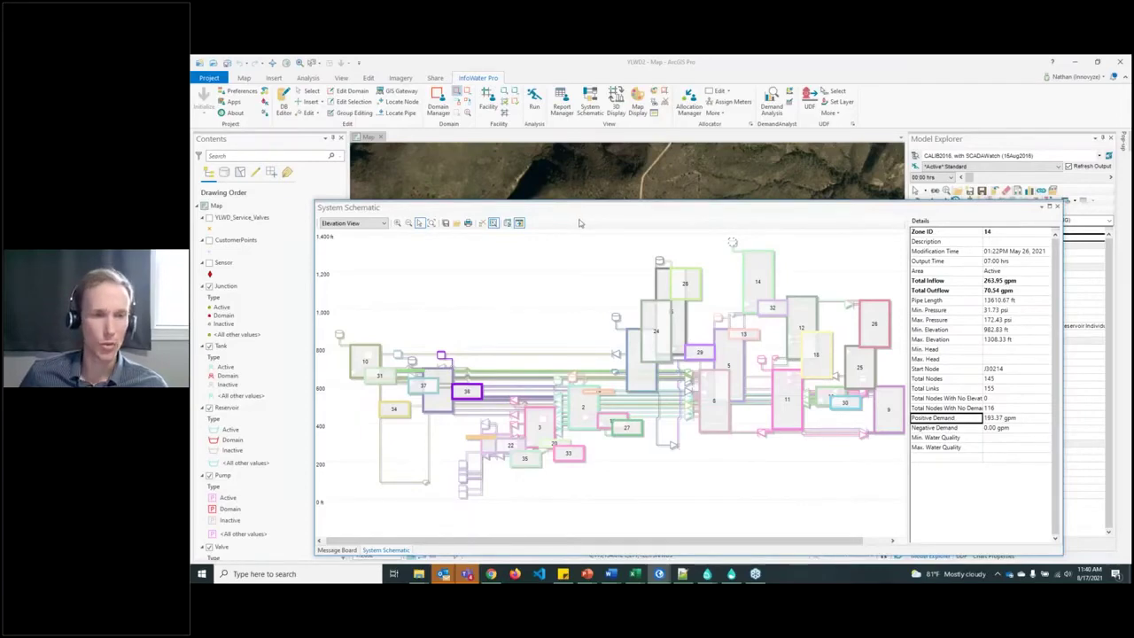
Step: Locate zone 36 from the schematic, then view the schematic in Connection View and return it to Elevation View
mouse_move(397, 209)
mouse_down()
mouse_move(883, 213)
mouse_move(397, 196)
mouse_up()
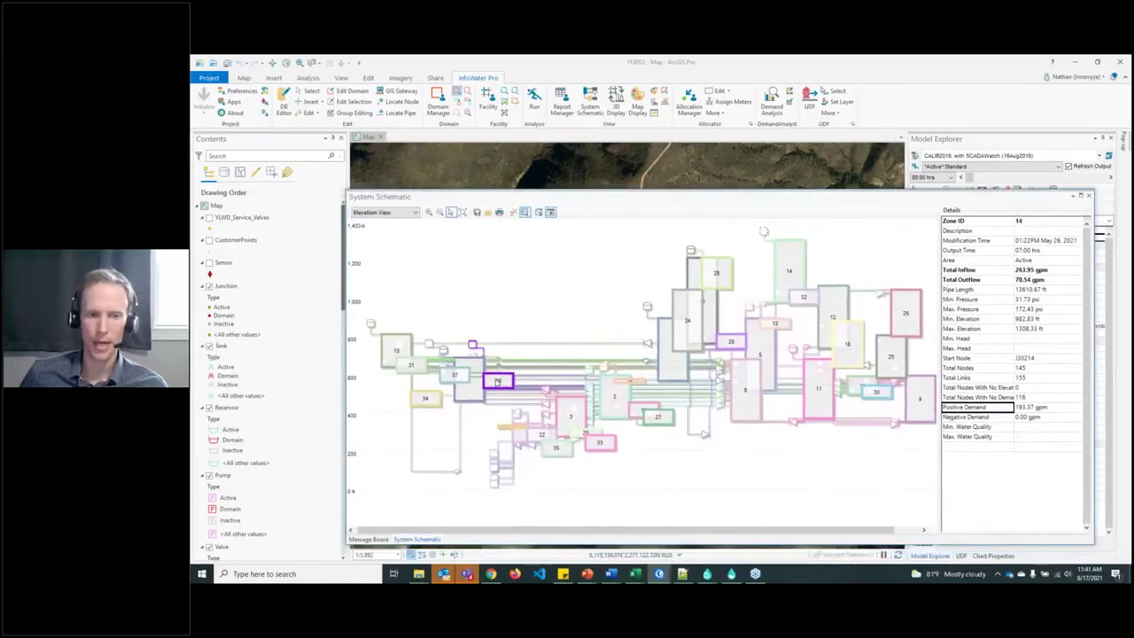
drag(397, 196, 452, 171)
click(398, 181)
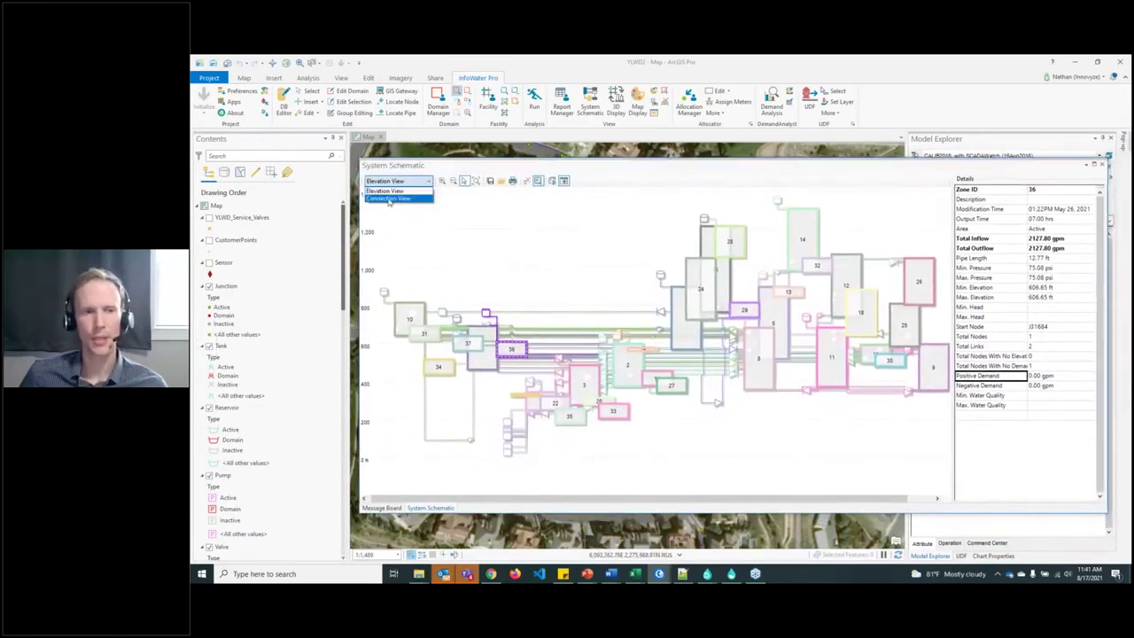
click(388, 198)
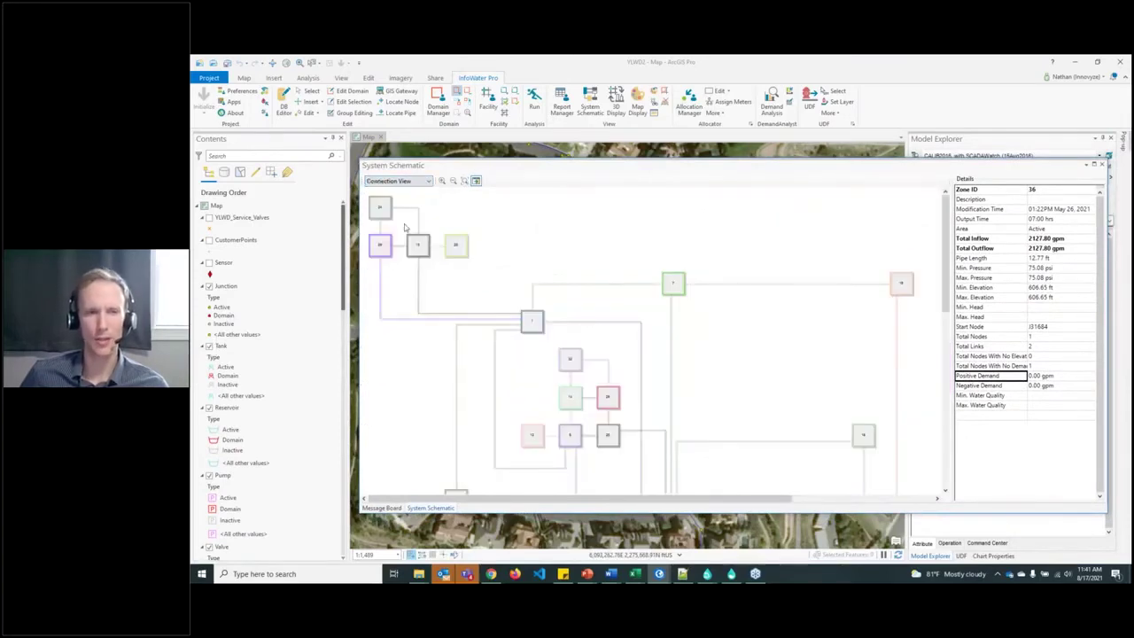
click(399, 181)
click(390, 191)
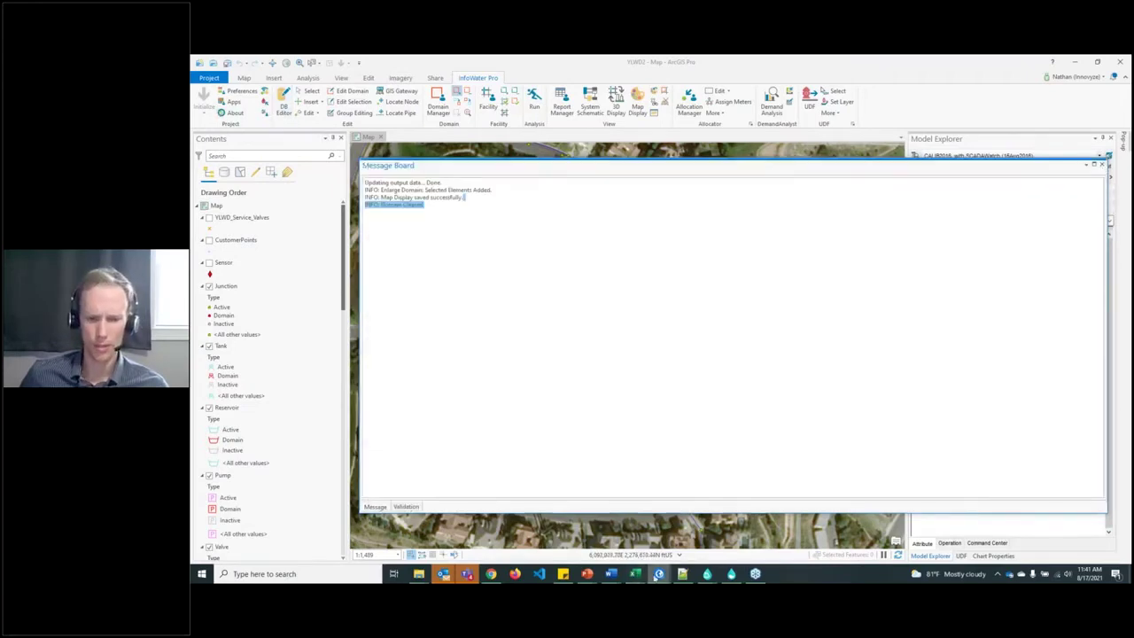
Step: Return to the PurpleTown_2 project and launch the Pressure Zone Manager (PZM) app
click(661, 574)
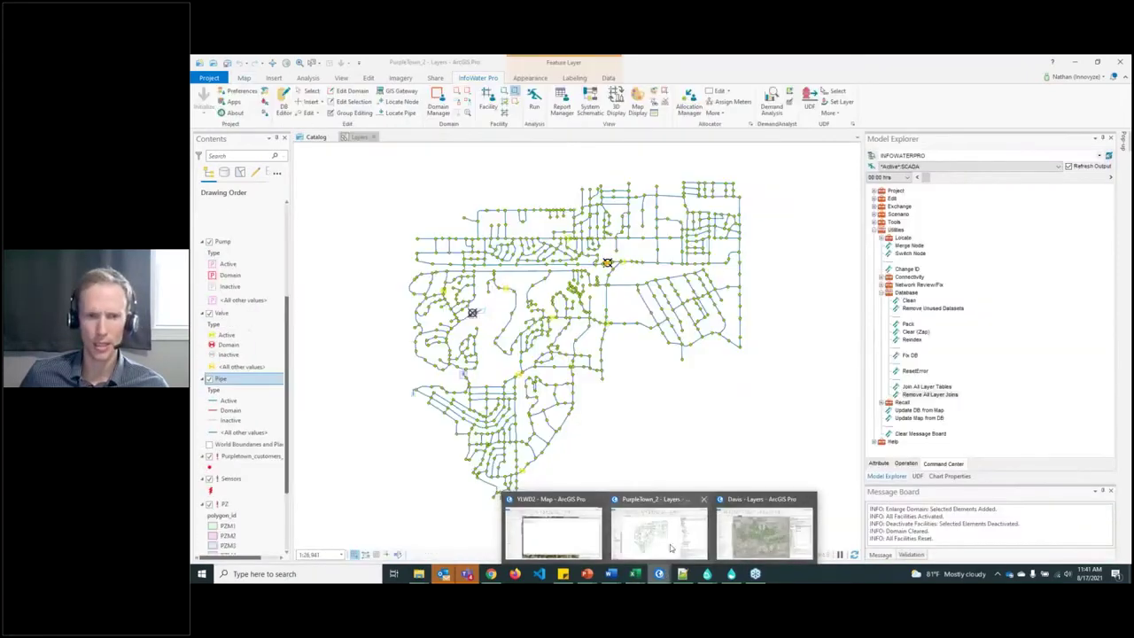
click(660, 531)
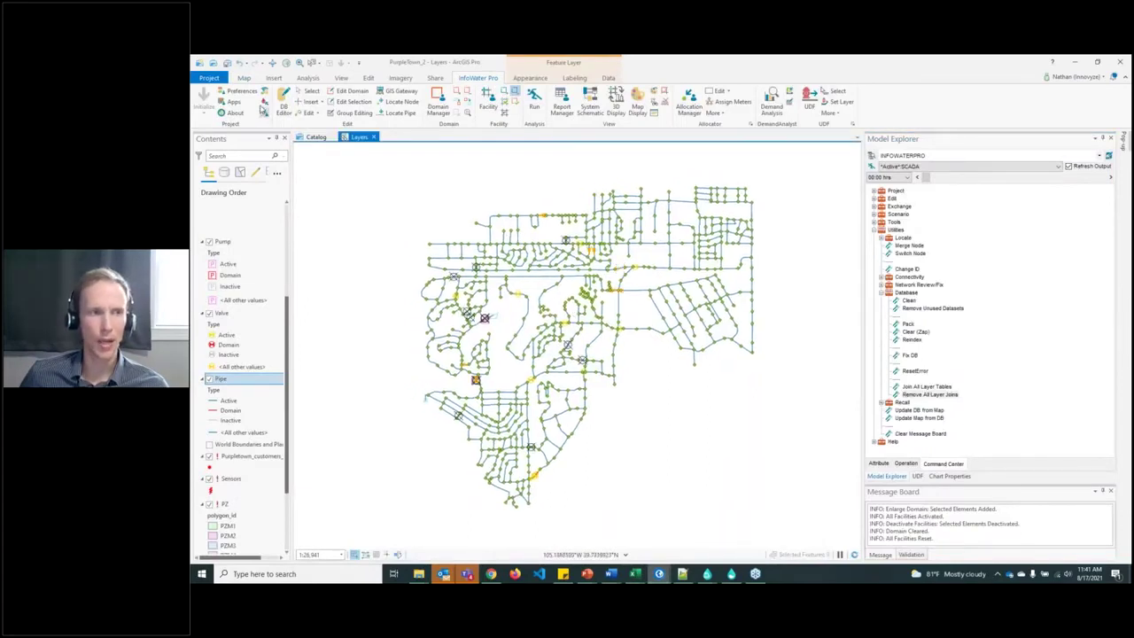
click(232, 101)
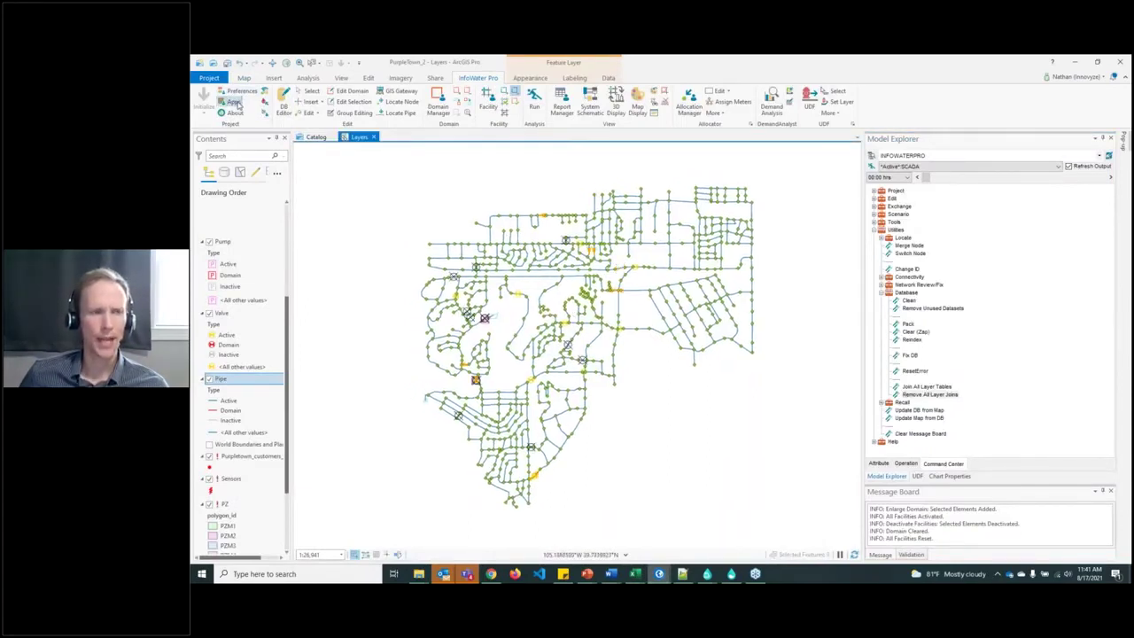
scroll(700, 359, down, 3)
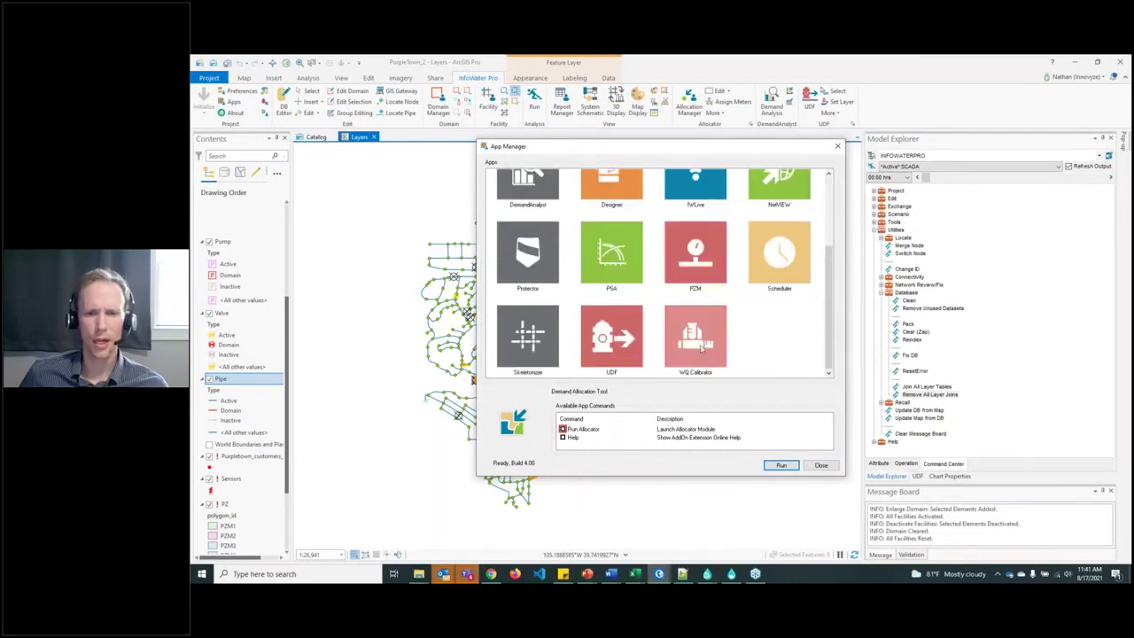
click(685, 263)
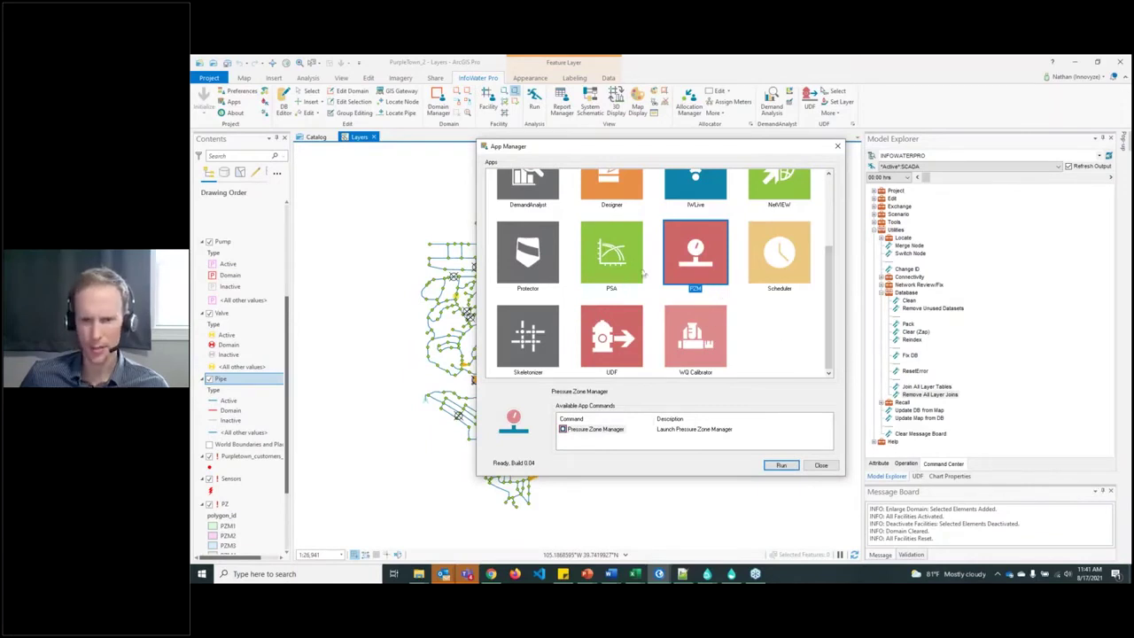
click(781, 466)
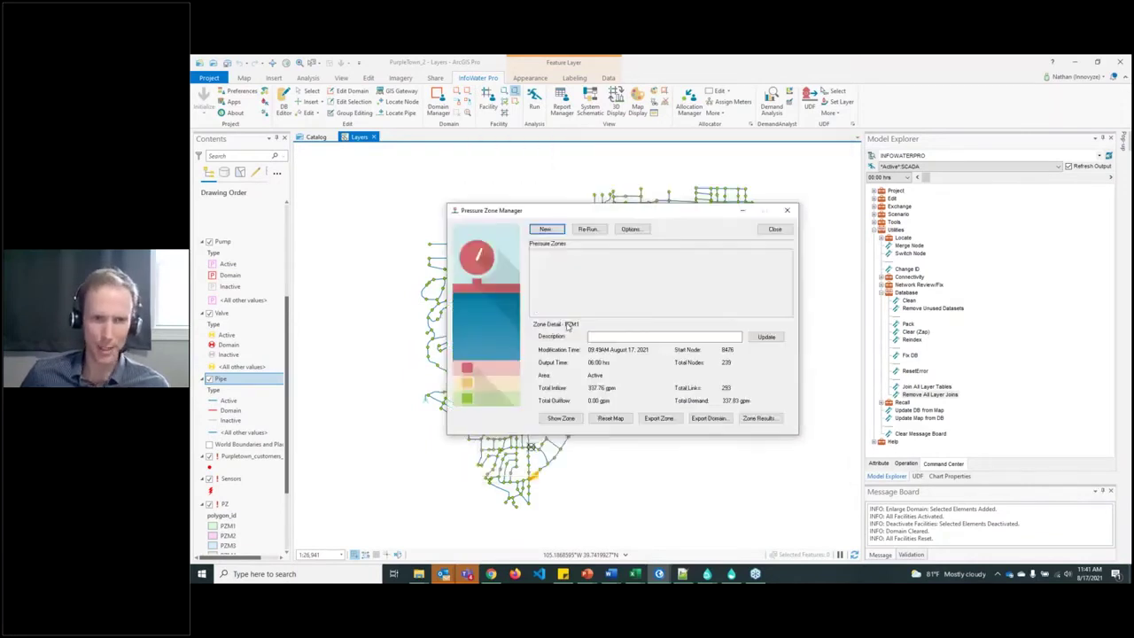
drag(663, 213, 614, 180)
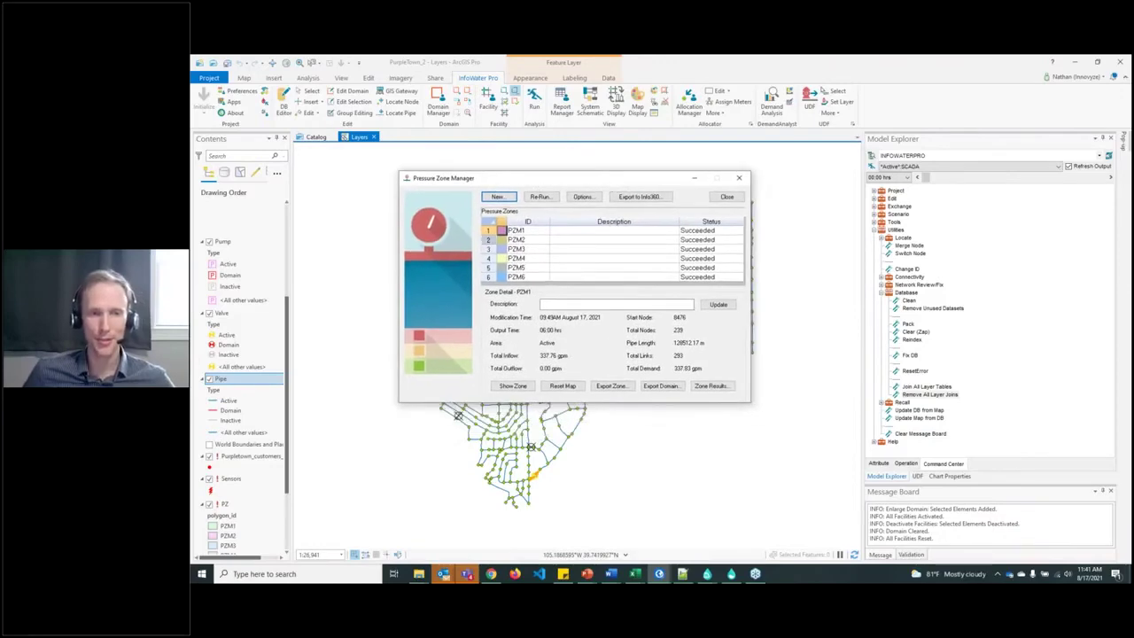
Step: Start a new pressure zone trace with output time 06:00 hrs and no user-defined boundary pipes
click(499, 201)
drag(643, 228, 791, 251)
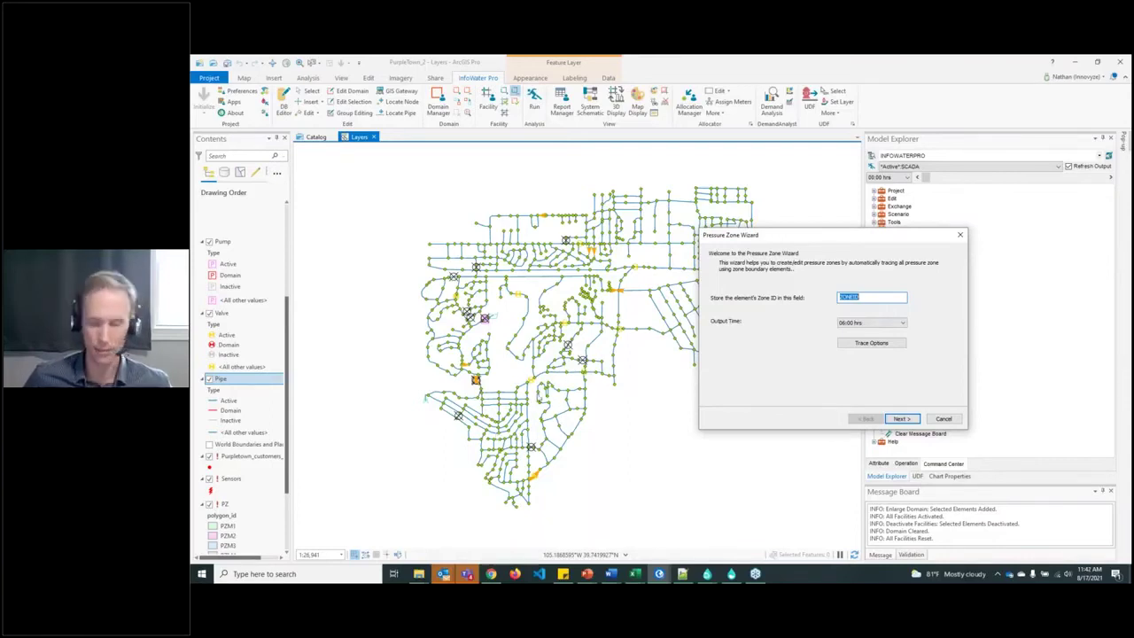
drag(775, 236, 772, 224)
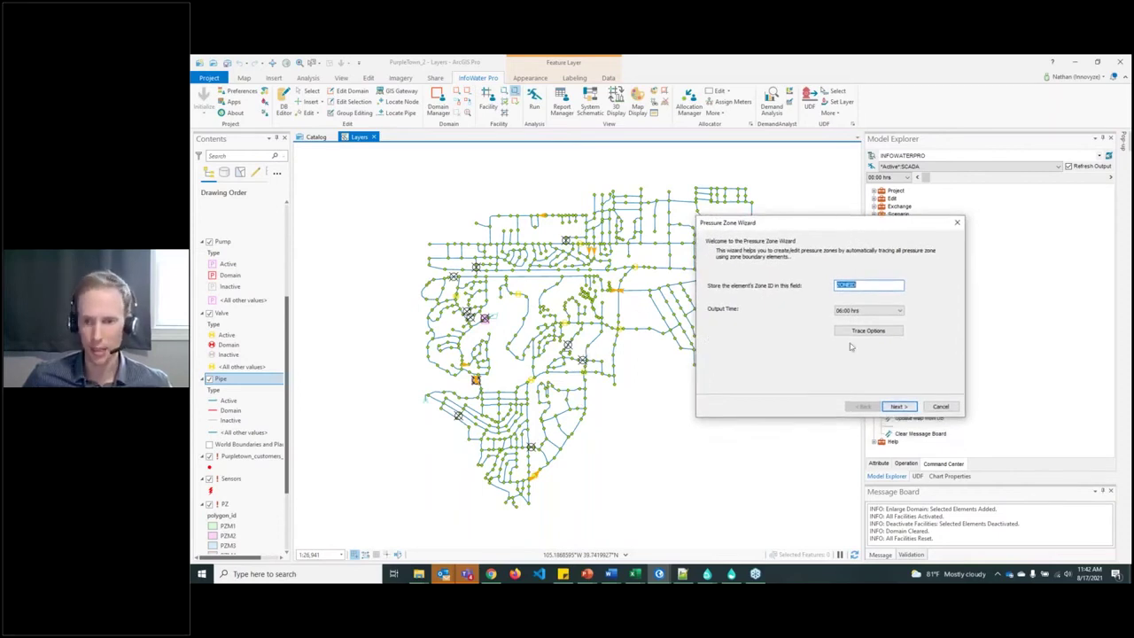
click(900, 406)
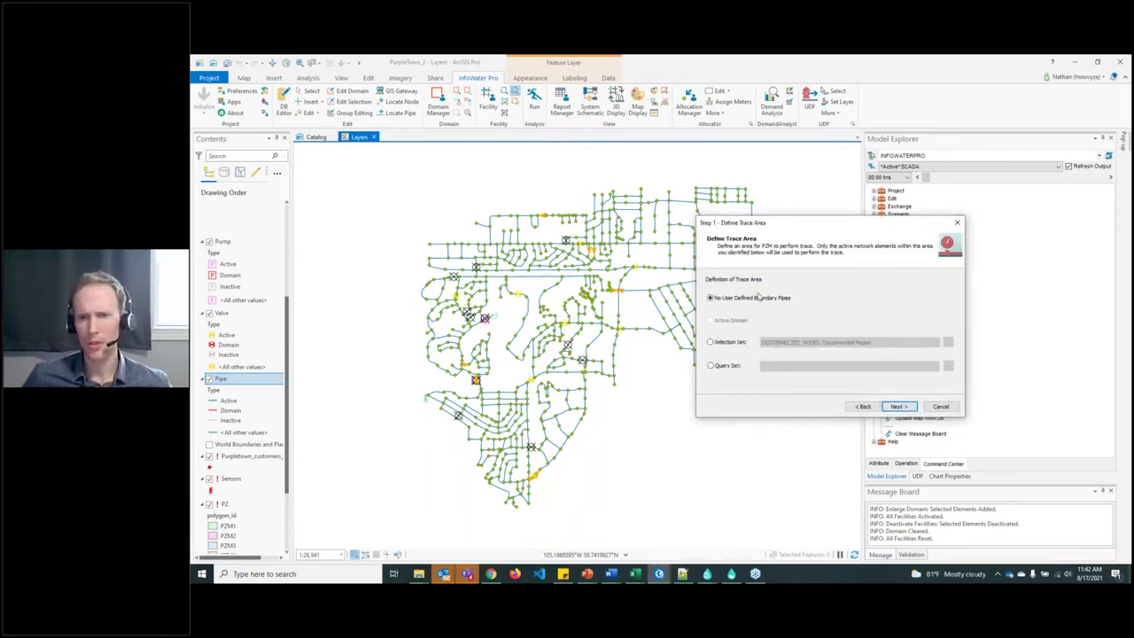
click(900, 406)
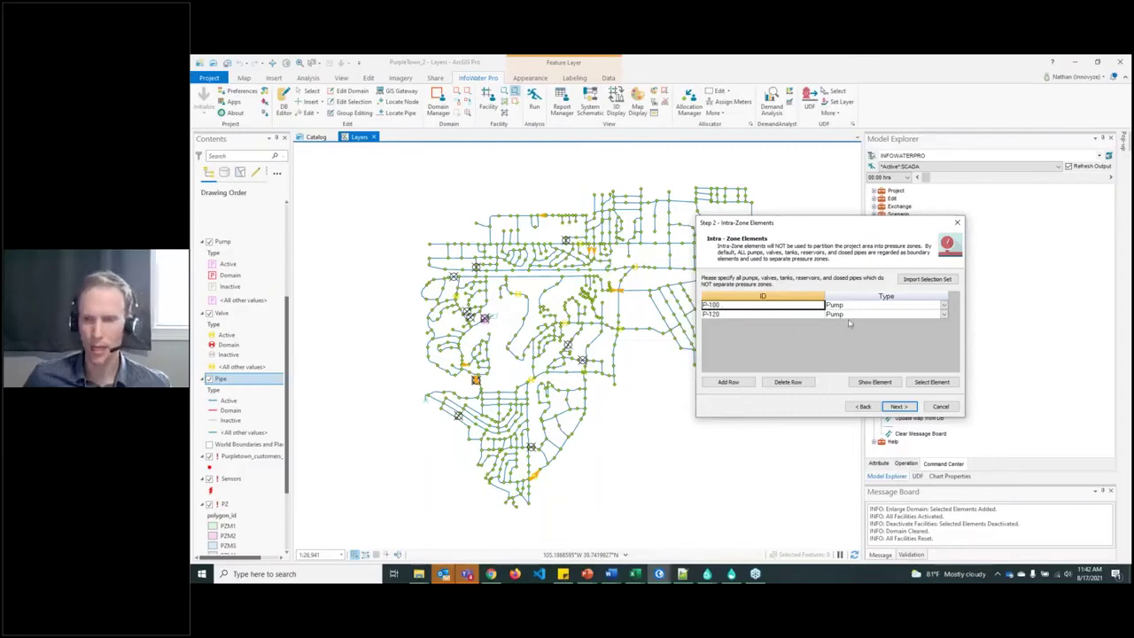
Step: Keep pumps P-100 and P-120 as intra-zone elements, add no boundary elements, and accept zones PZM1 to PZM6 with their start nodes
click(898, 407)
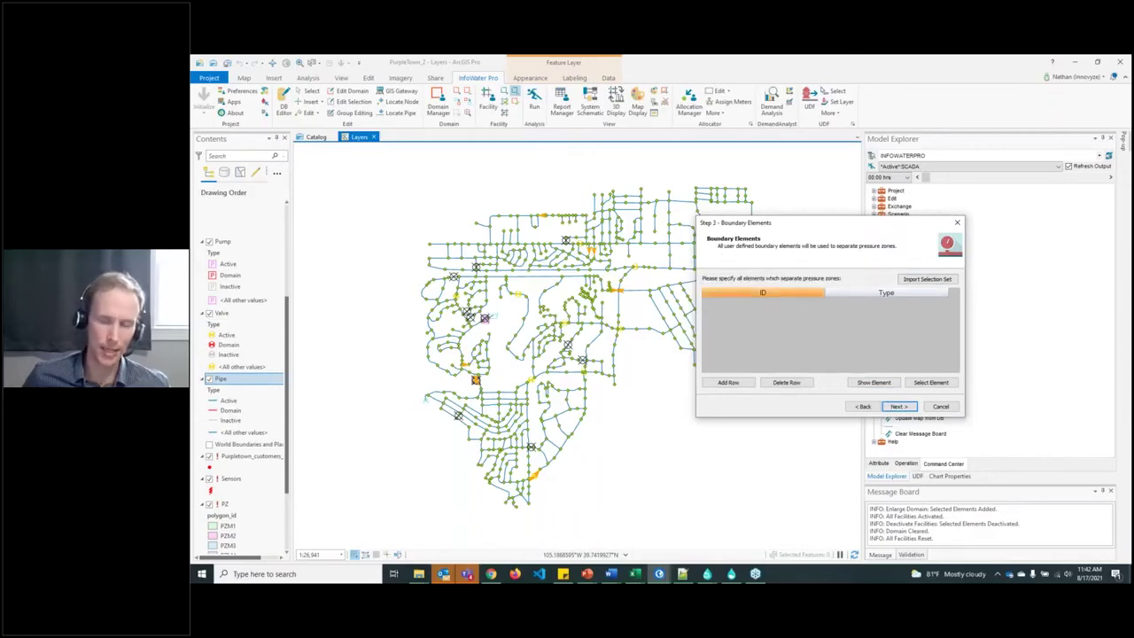
click(900, 406)
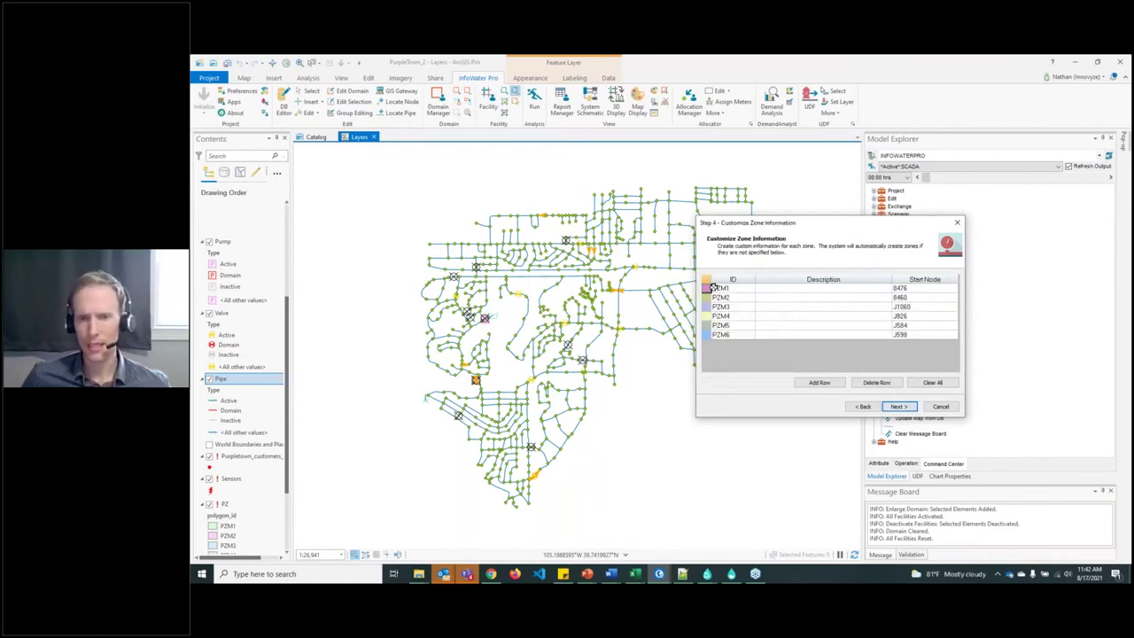
drag(744, 222, 758, 291)
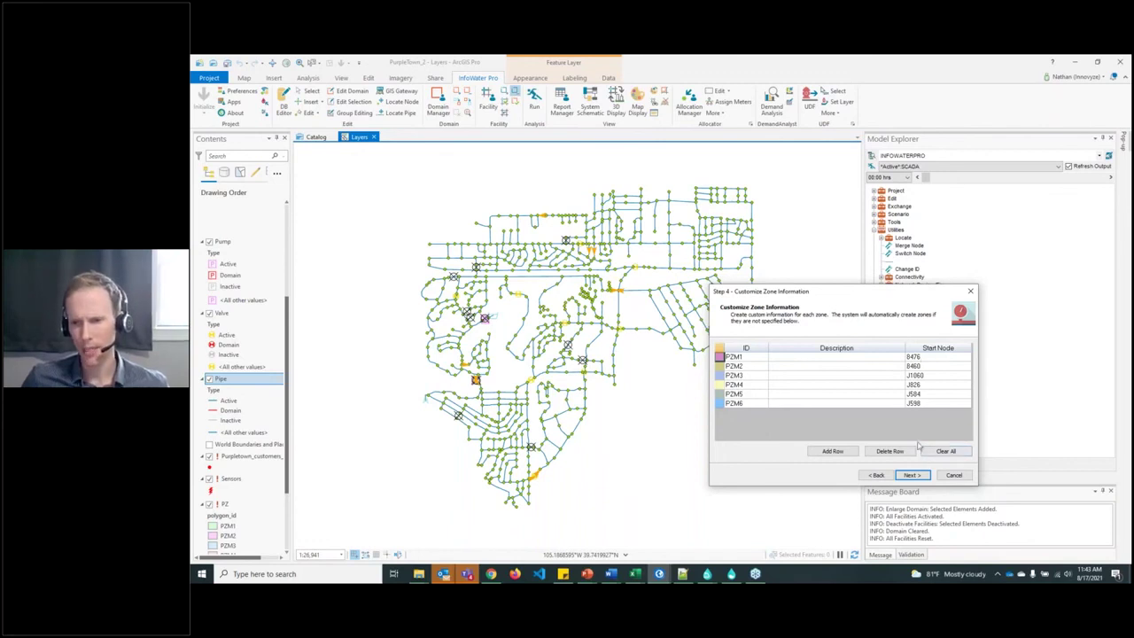
click(913, 476)
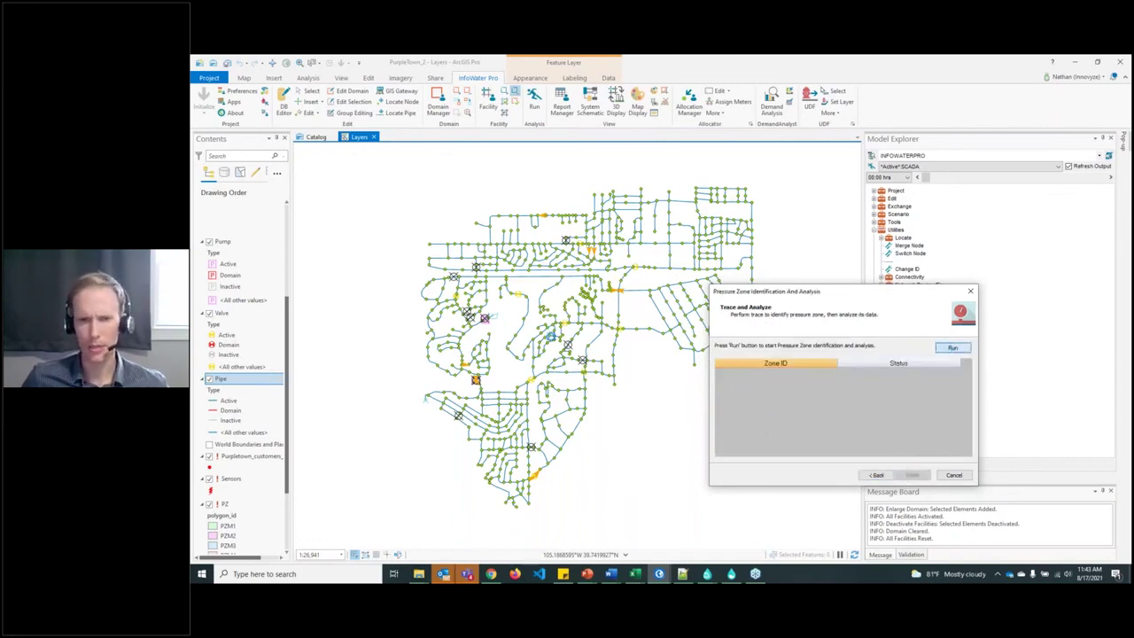
Step: Run the pressure zone identification and analysis, finish the wizard and close the Pressure Zone Manager
click(952, 348)
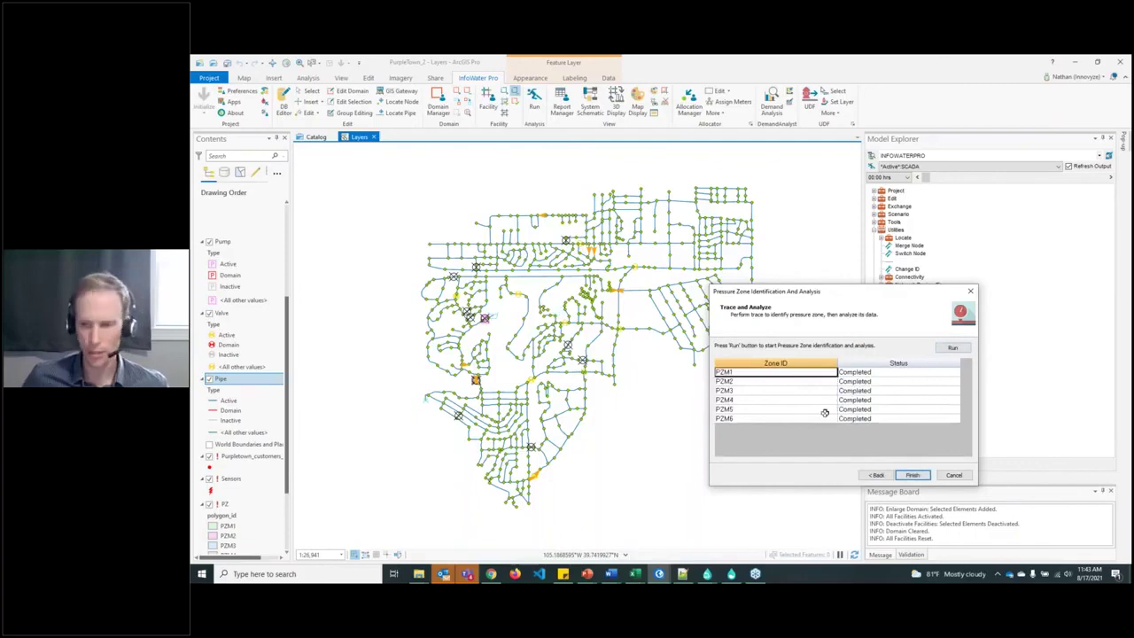
click(912, 475)
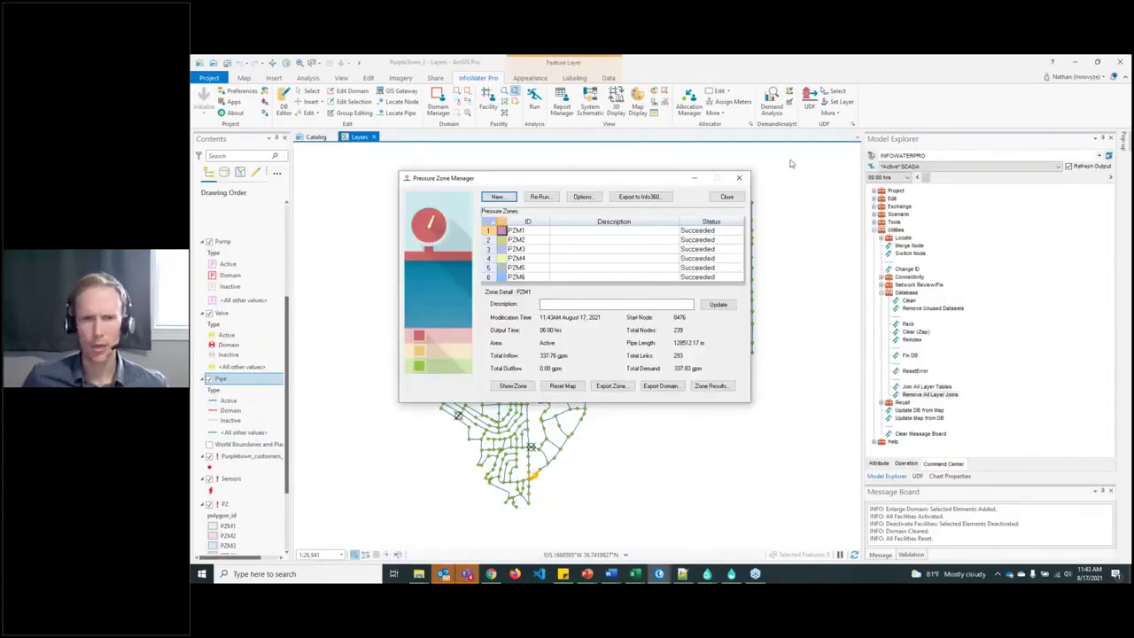
click(739, 177)
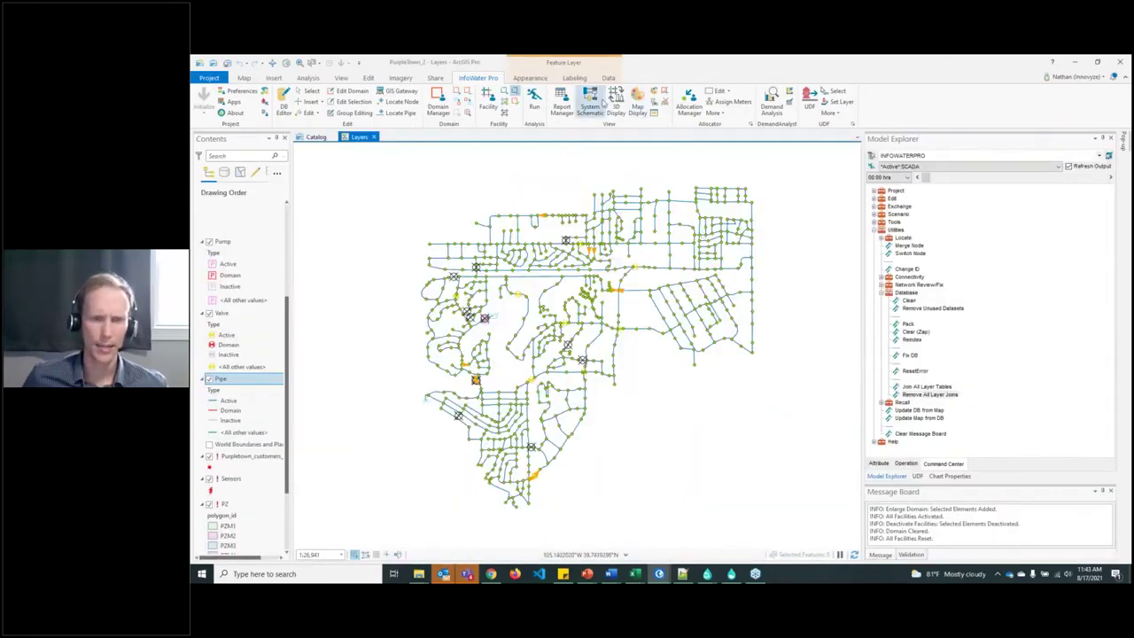